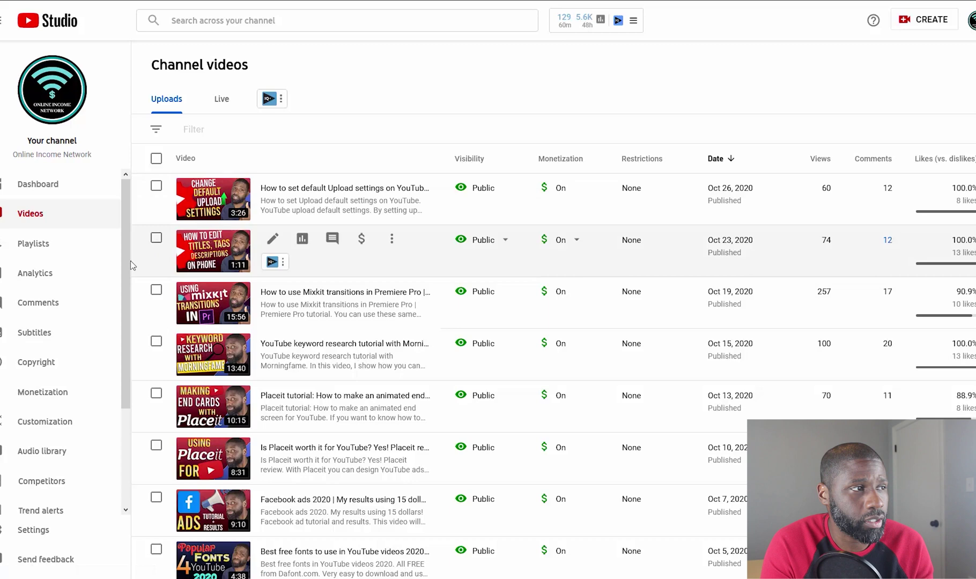
From Customization's Featured sections, add a new Featured channels section to the homepage layout
left_click(50, 426)
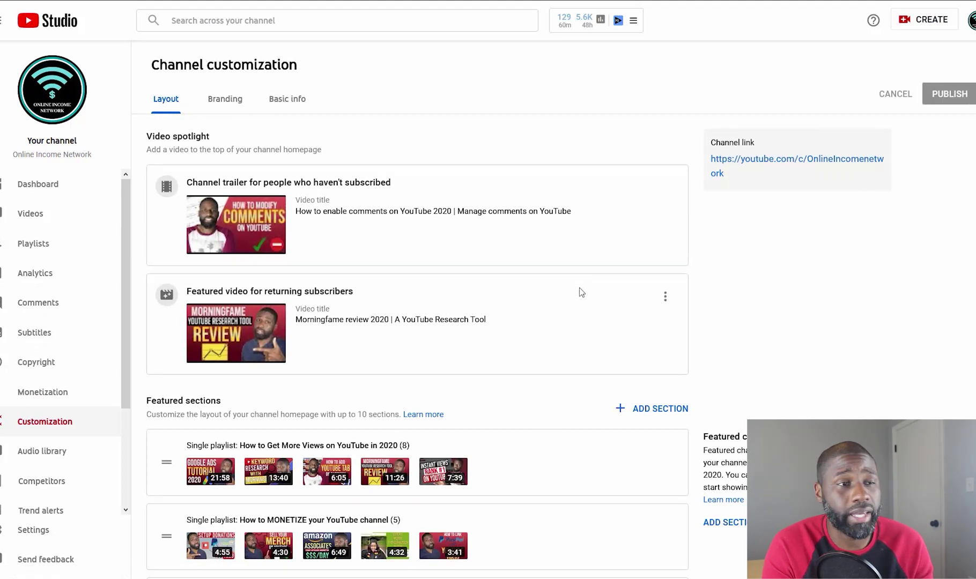
scroll(590, 330, "down", 3)
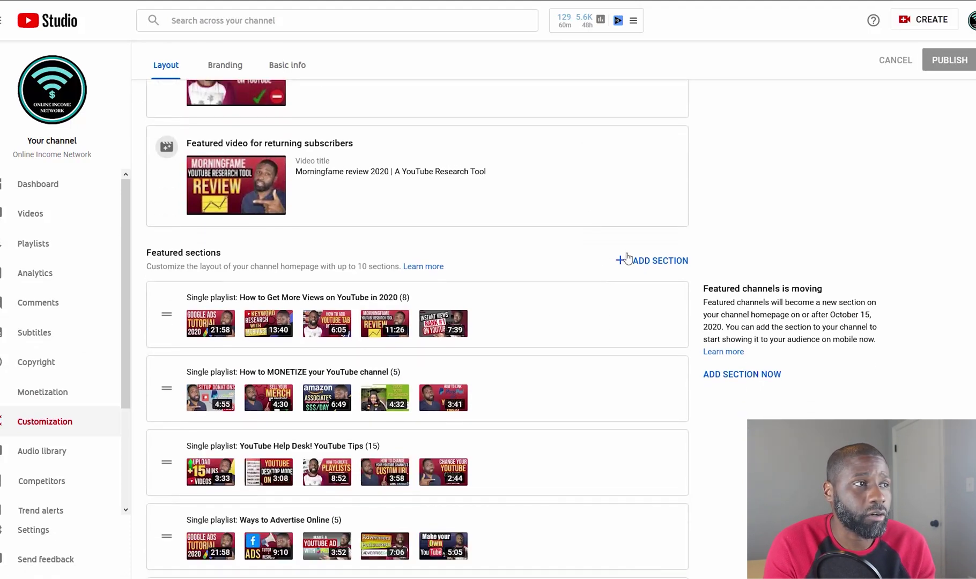
left_click(663, 263)
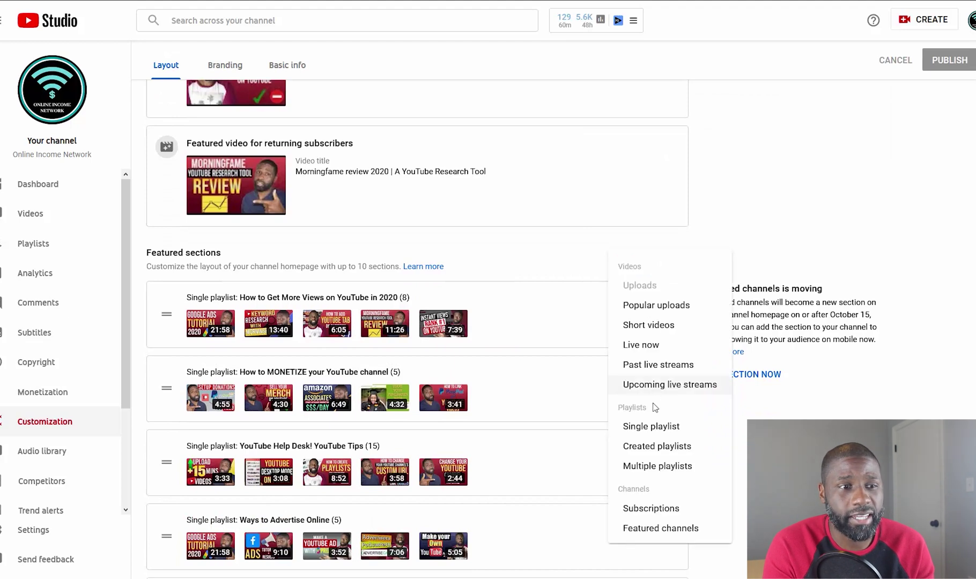
left_click(665, 529)
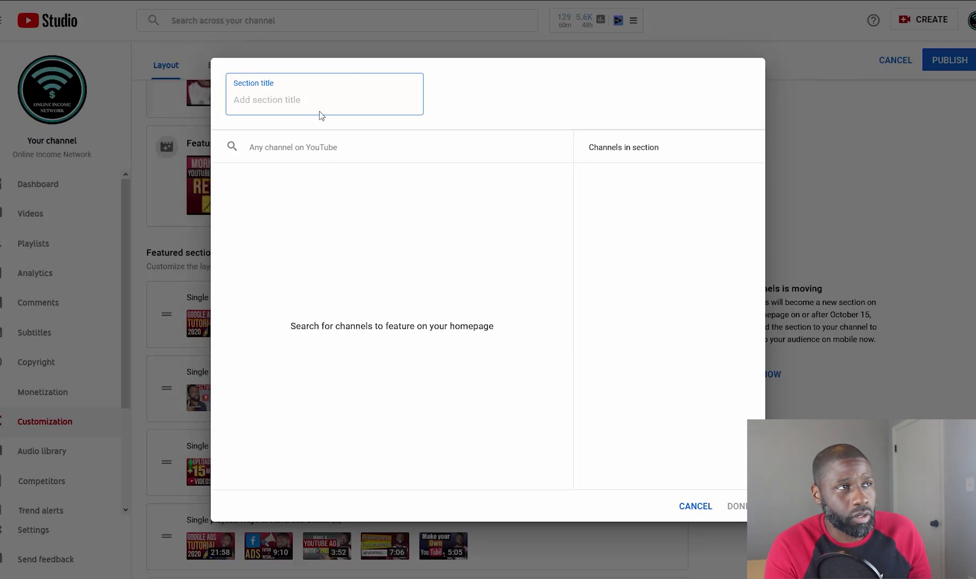
Title the section 'Check out these channels!' and focus the 'Any channel on YouTube' search box
type("Check out these channels!")
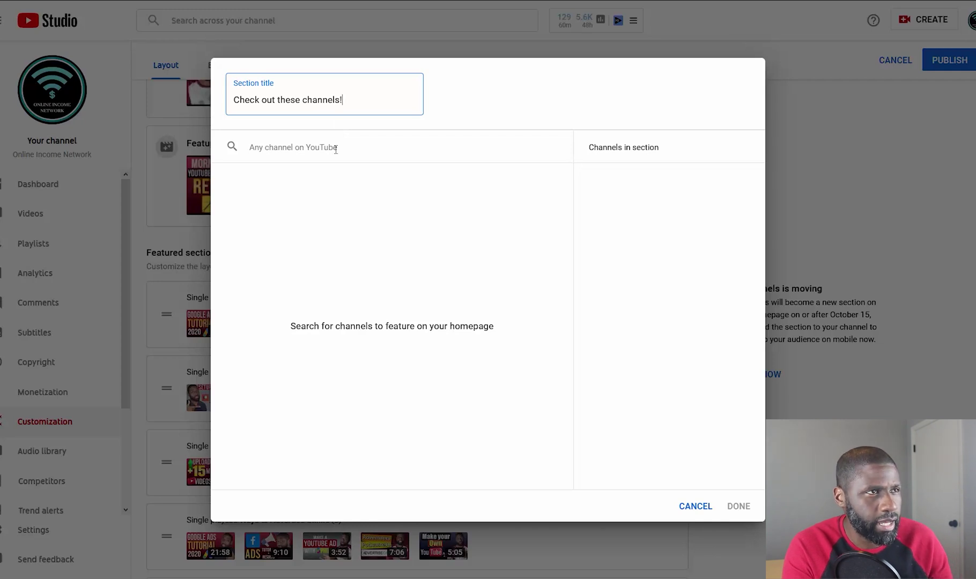
left_click(337, 148)
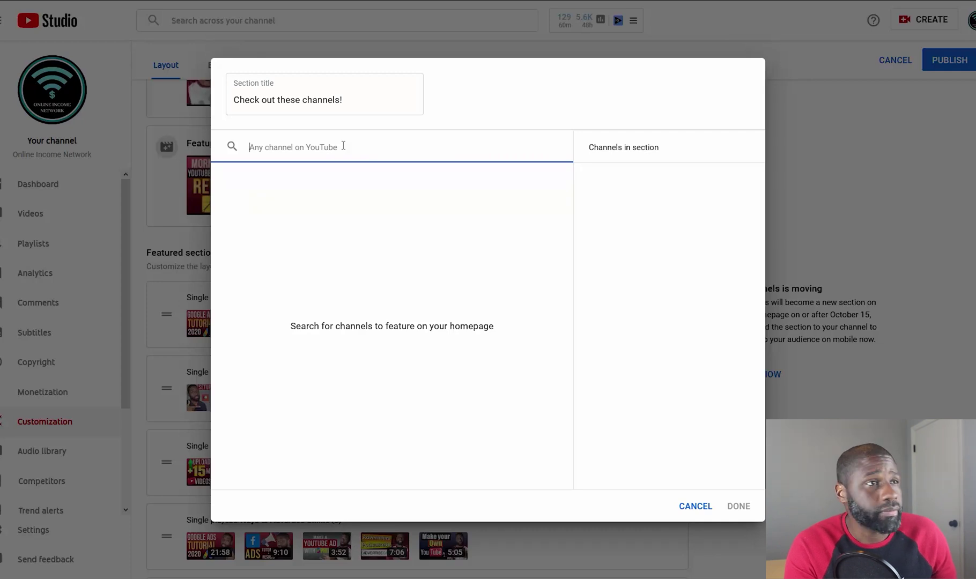
Search for and add Ave-O and Music Prodigy Ent to the section
type("aveo85")
left_click(322, 195)
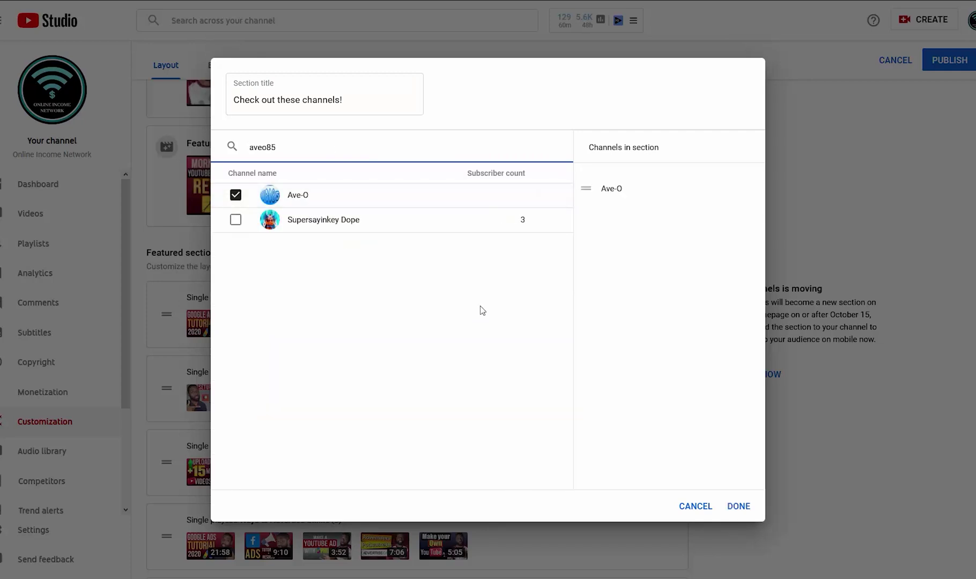
key("BackSpace")
key("BackSpace")
key("BackSpace")
key("BackSpace")
key("BackSpace")
key("BackSpace")
type("music prodigy")
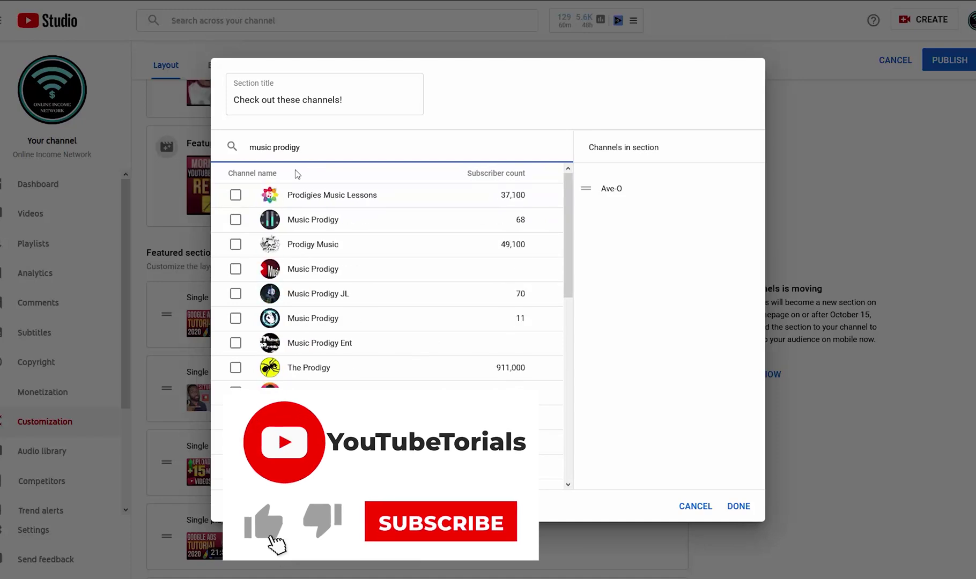
scroll(355, 324, "down", 5)
type("ent")
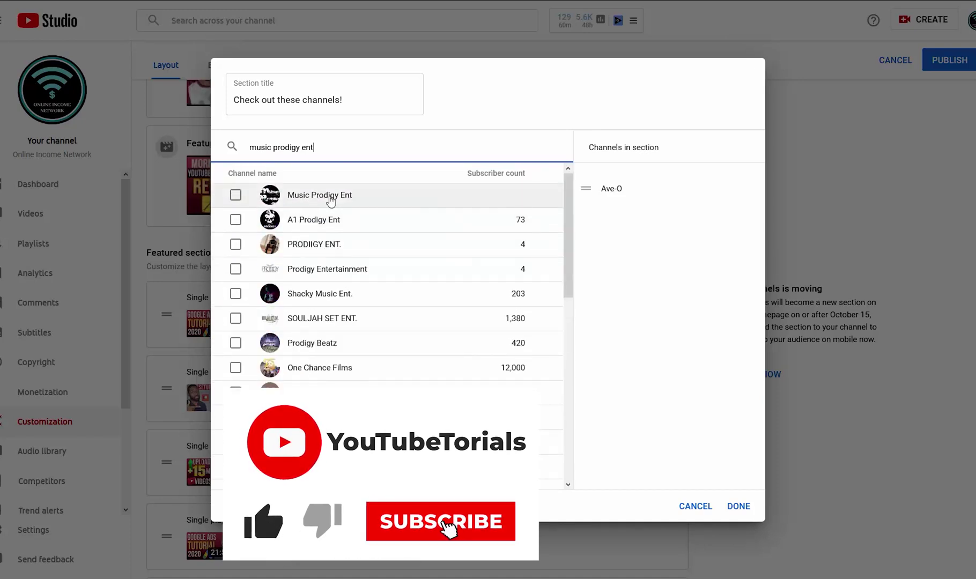
left_click(327, 196)
Search for and add the third and fourth channels, then save the four-channel section
key("ctrl+a")
type("solomon hayes")
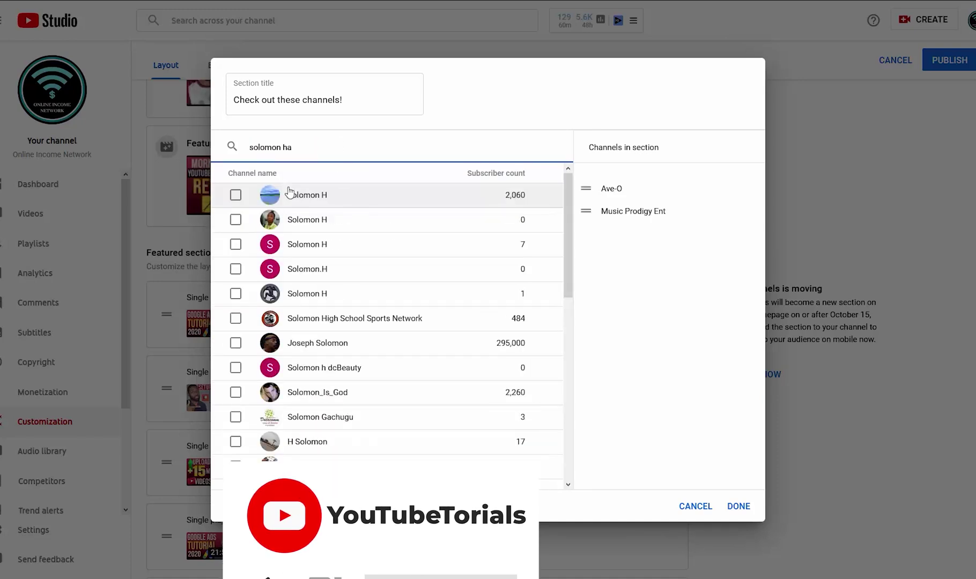
left_click(305, 219)
key("ctrl+a")
key("BackSpace")
type("reginald jenkins")
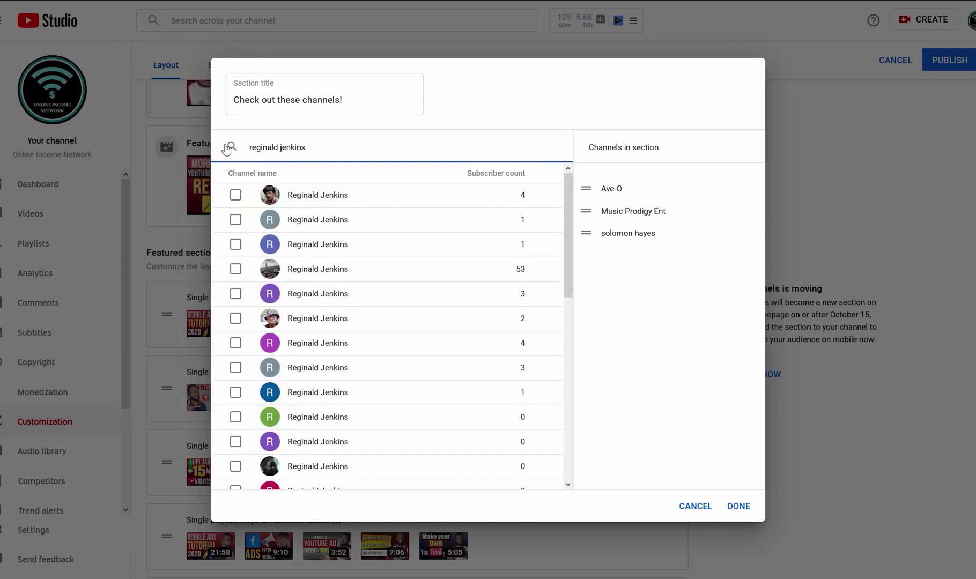
left_click(375, 318)
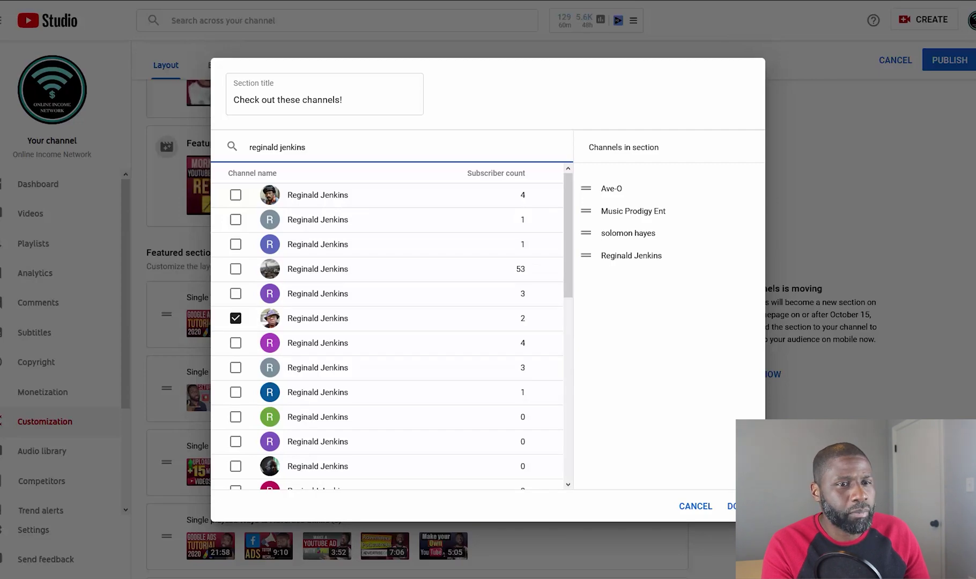
left_click(730, 507)
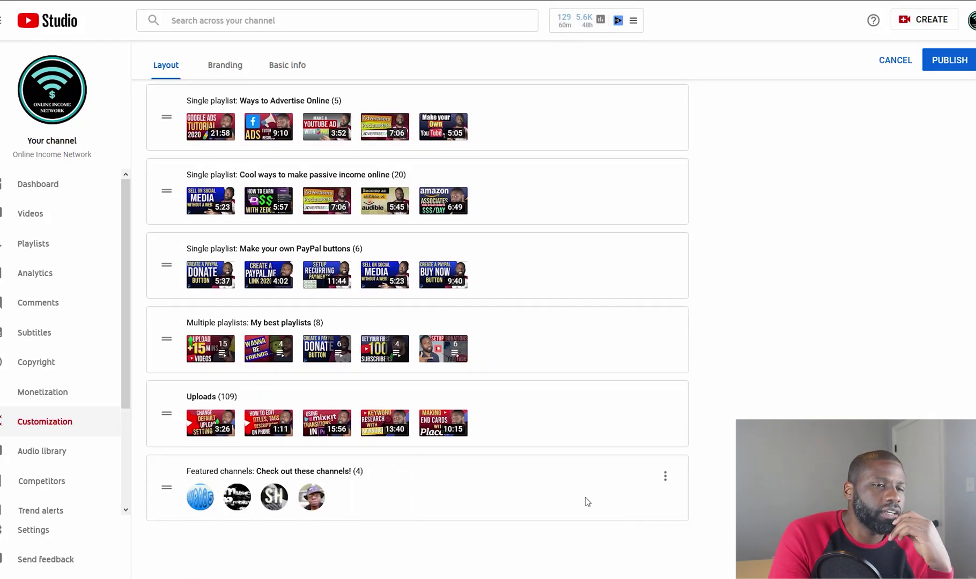
Open the options menu of the 'Check out these channels!' section
left_click(666, 481)
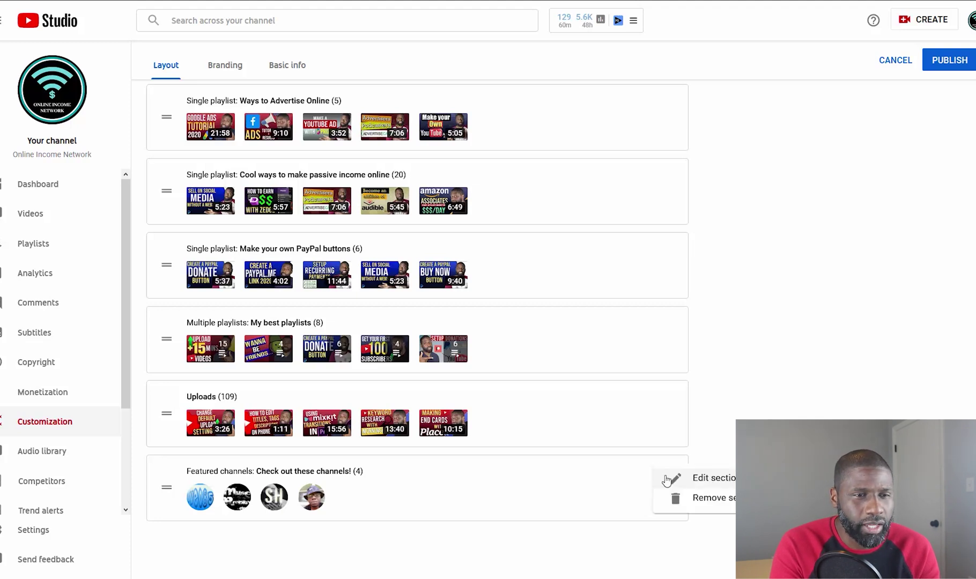
left_click(710, 485)
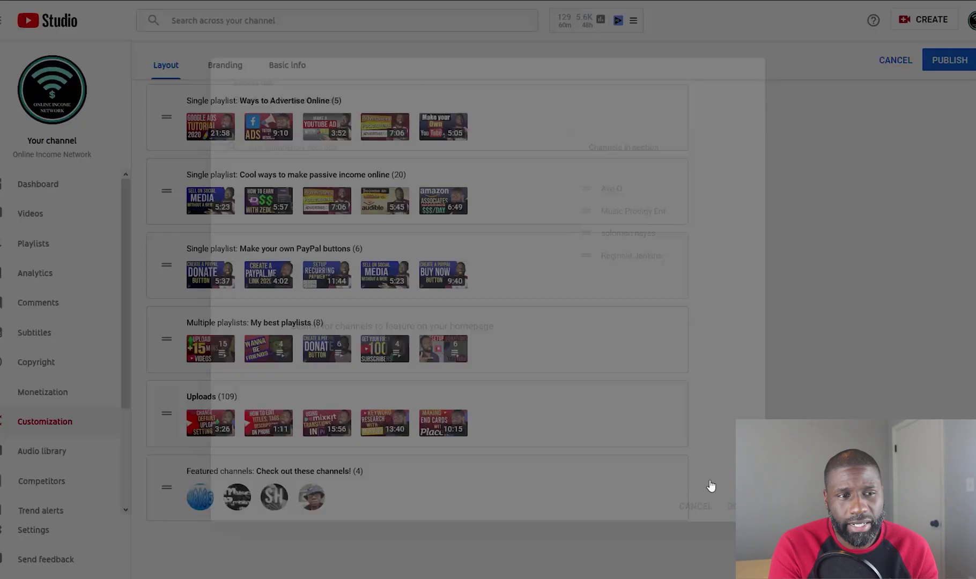
left_click(586, 197)
left_click_drag(586, 212, 585, 255)
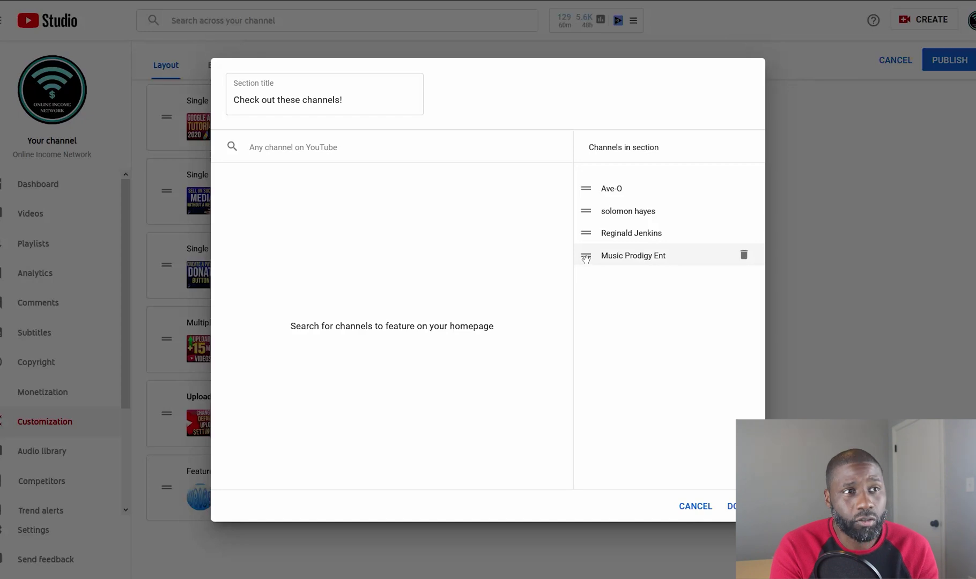
left_click_drag(587, 257, 587, 209)
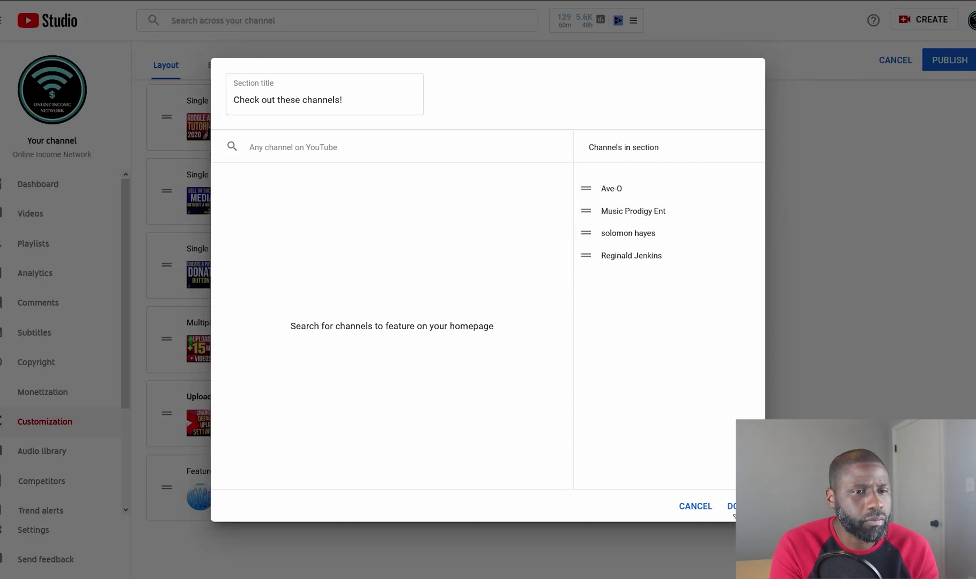
left_click(699, 512)
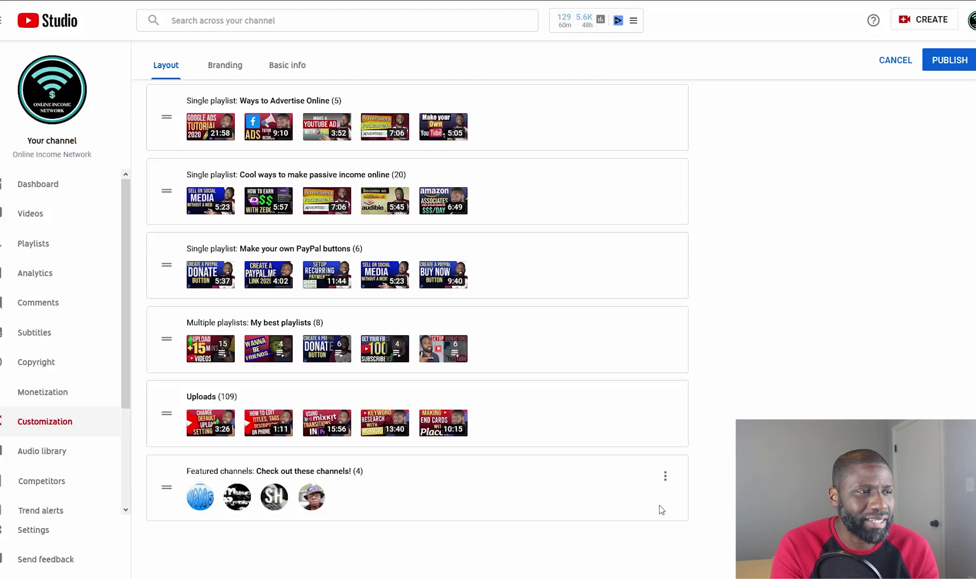
Drag the 'Check out these channels!' section up to the top of the homepage sections
left_click_drag(167, 489, 156, 143)
scroll(190, 451, "up", 7)
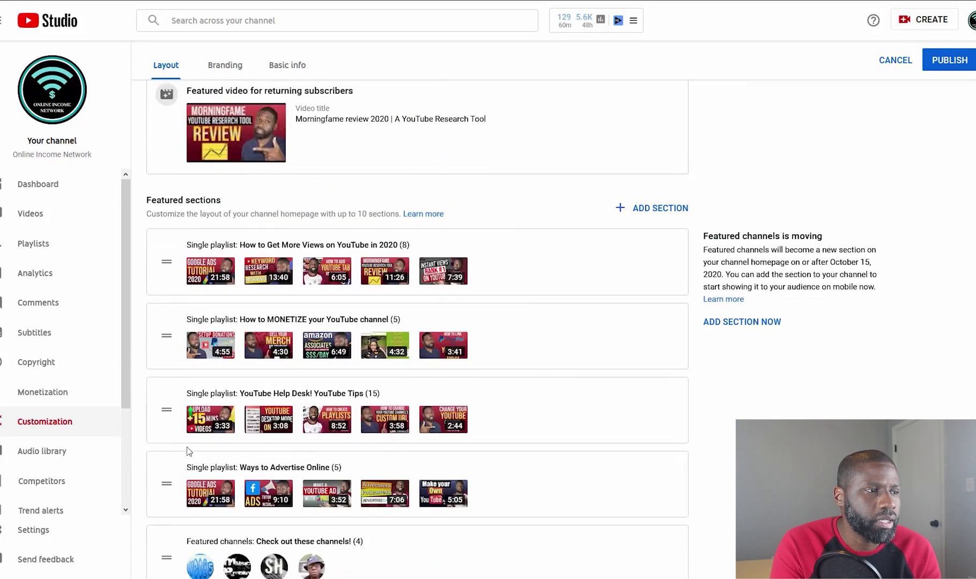
scroll(168, 427, "down", 3)
left_click_drag(167, 413, 170, 250)
scroll(724, 370, "up", 4)
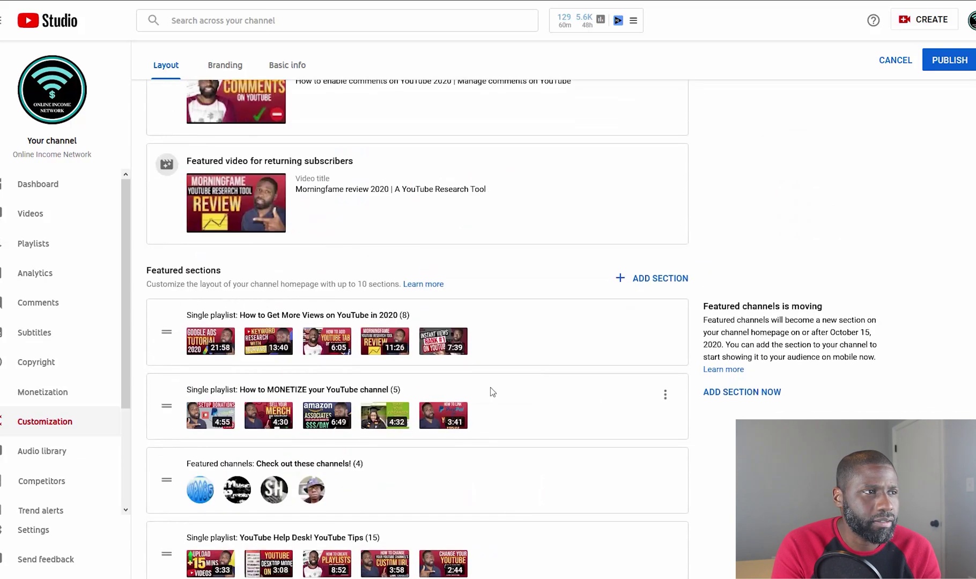
scroll(321, 373, "down", 3)
left_click_drag(166, 325, 157, 163)
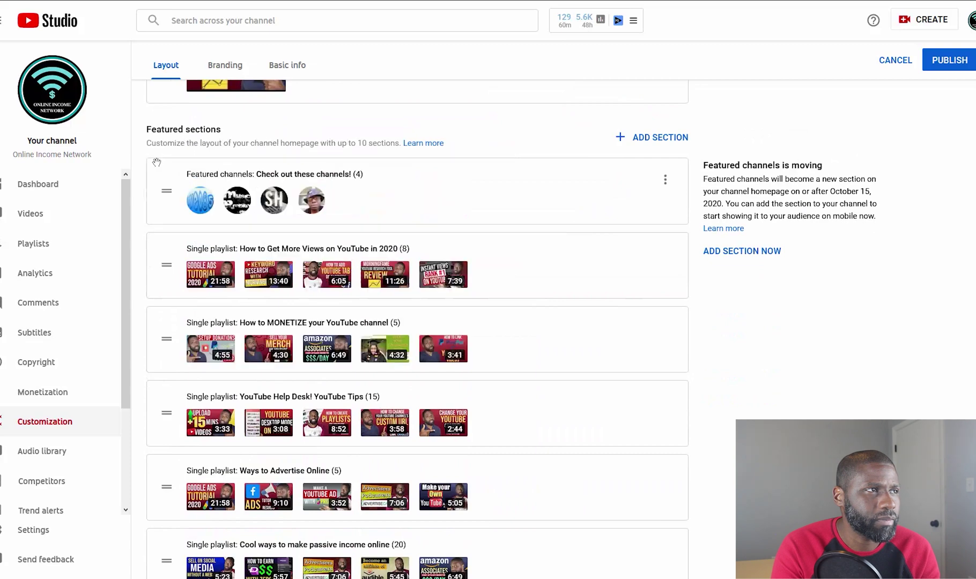
Publish the homepage layout and go to the live channel page
scroll(733, 330, "up", 5)
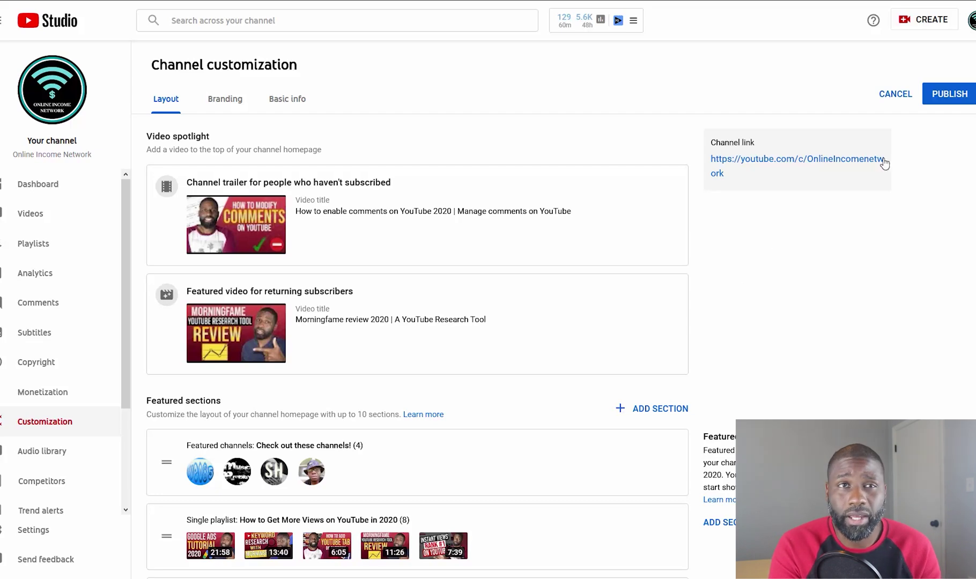
left_click(920, 102)
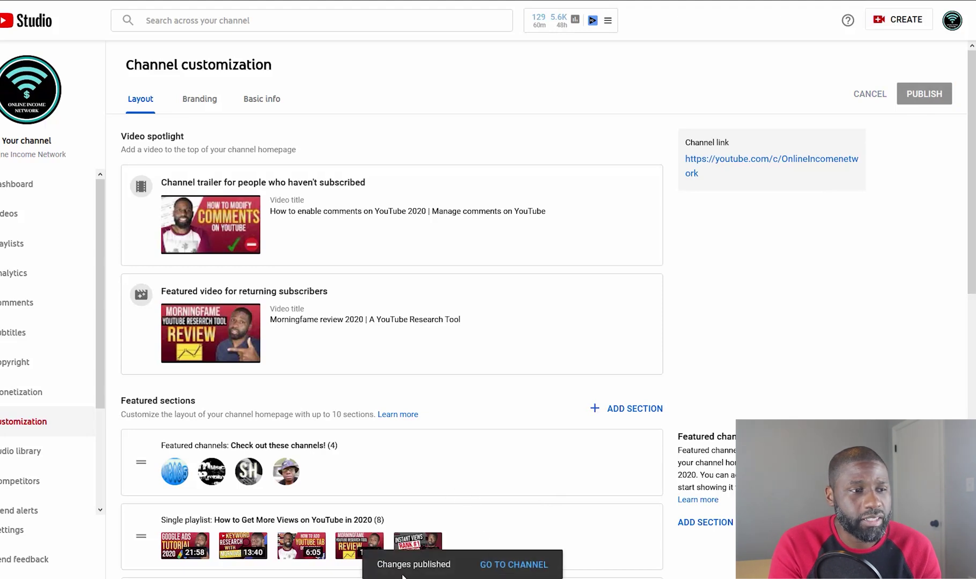
left_click(512, 565)
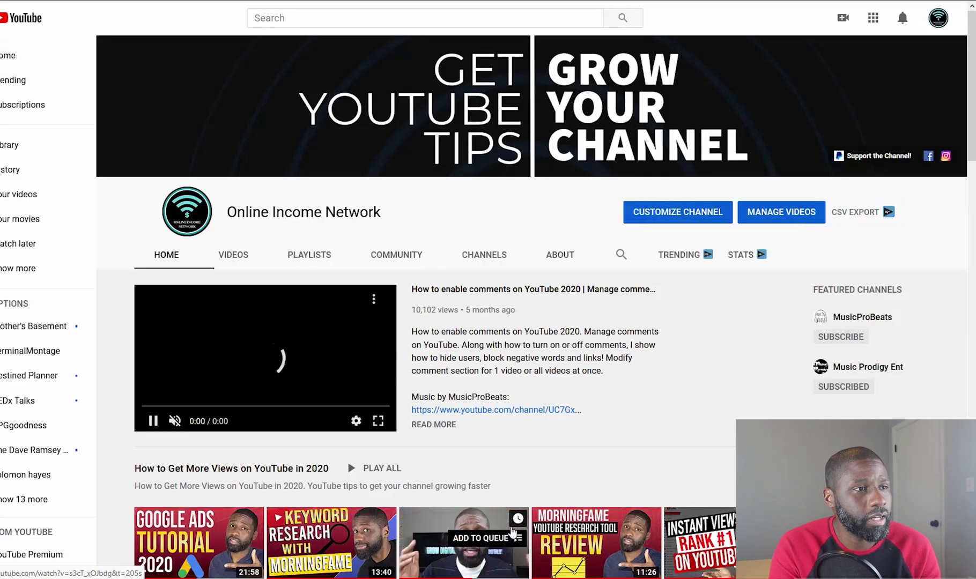
Scroll down the live channel homepage to review the published sections
scroll(452, 302, "down", 1)
scroll(452, 302, "down", 12)
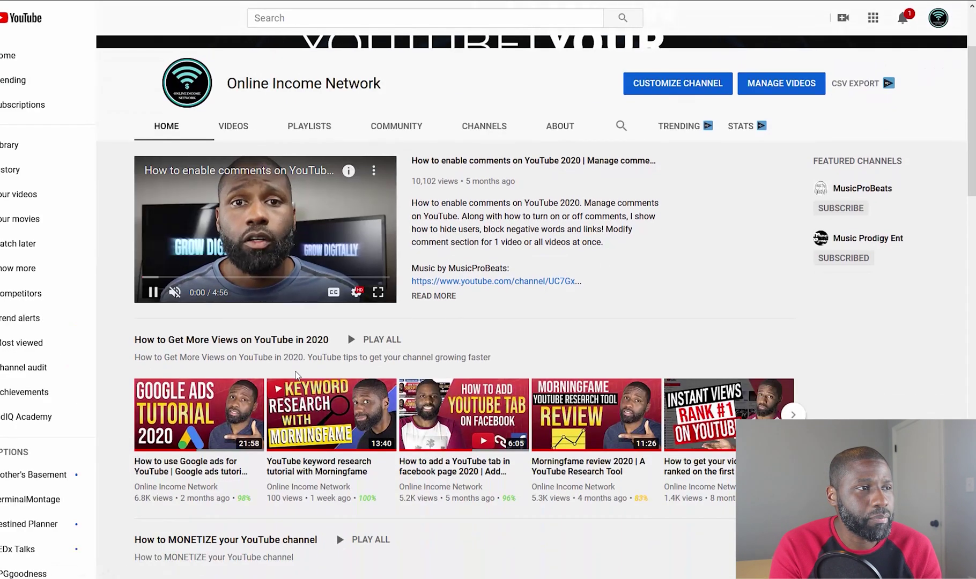
scroll(649, 268, "down", 18)
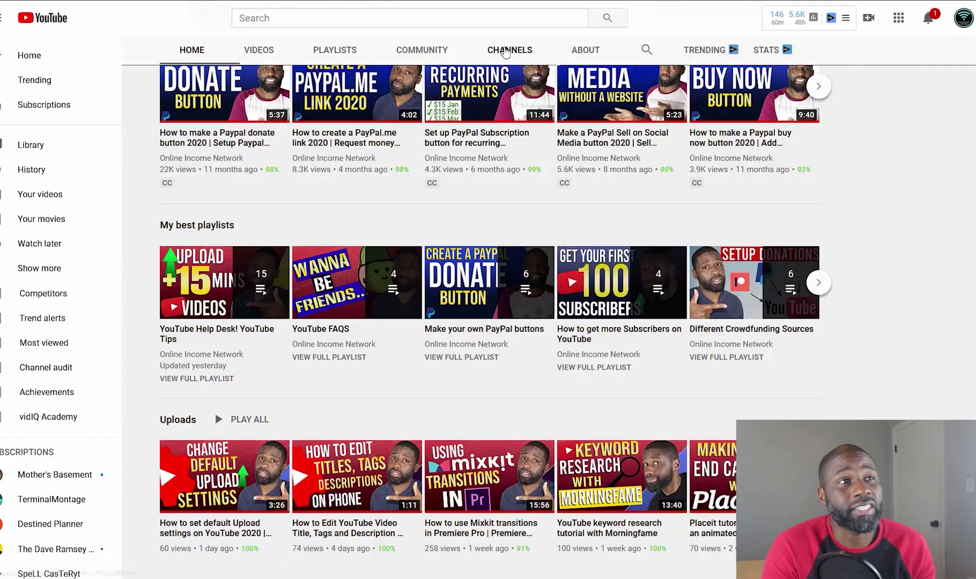
Check the Channels tab, then return to Home to find the four-channel row below the featured video
left_click(505, 51)
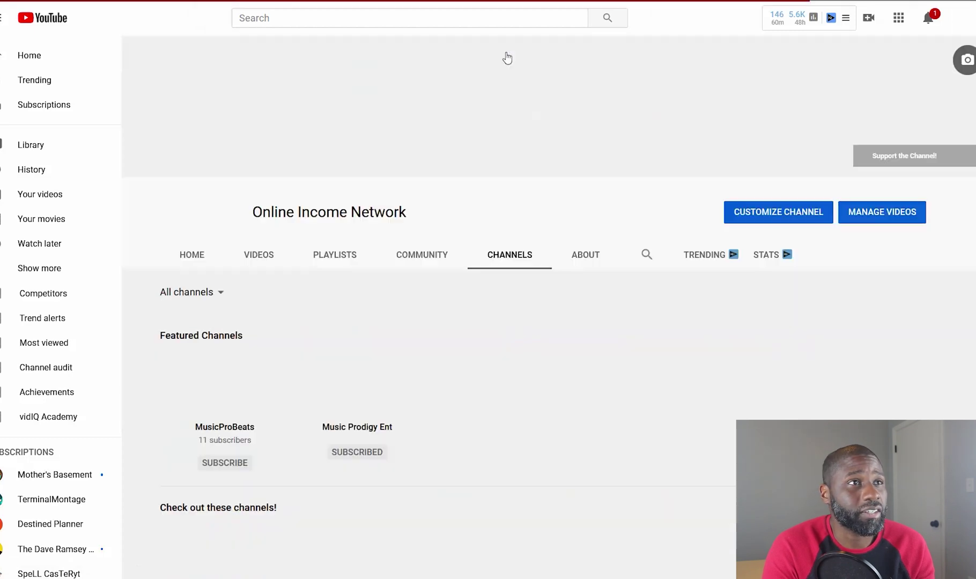
scroll(469, 276, "down", 2)
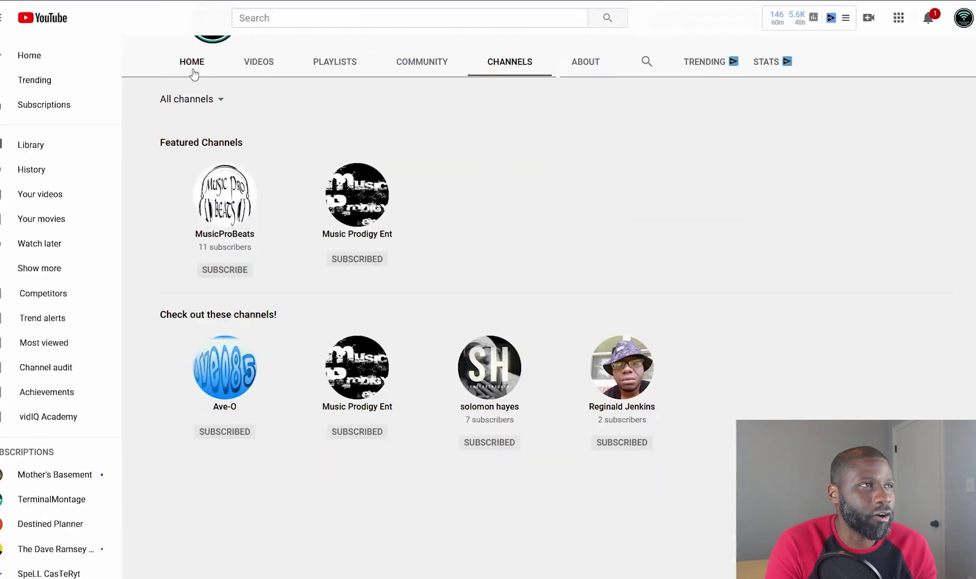
left_click(192, 64)
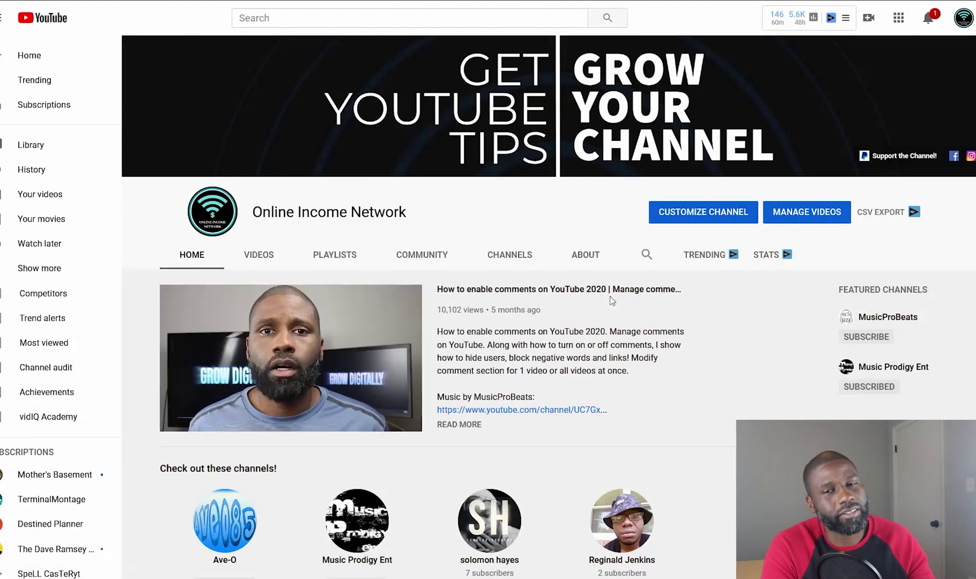
scroll(612, 284, "down", 3)
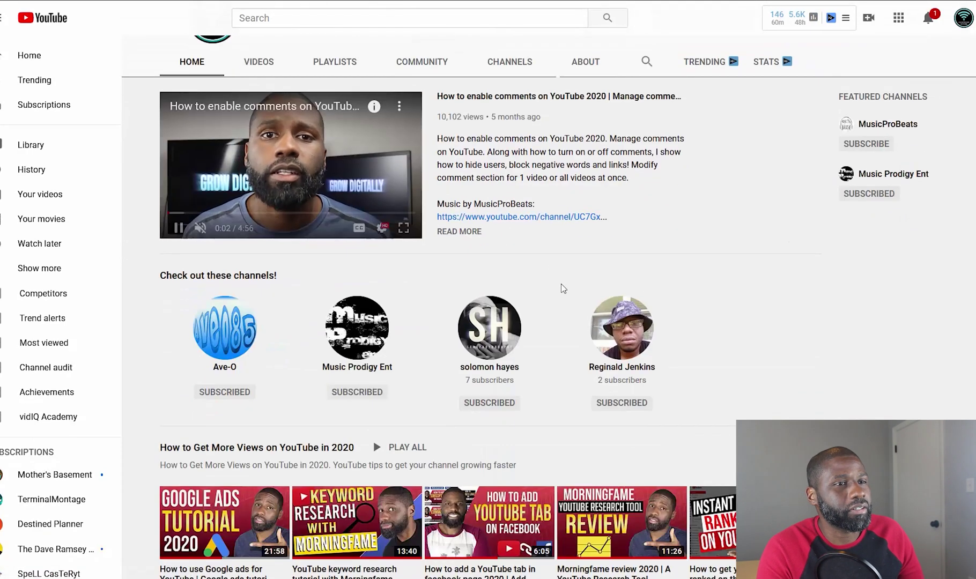